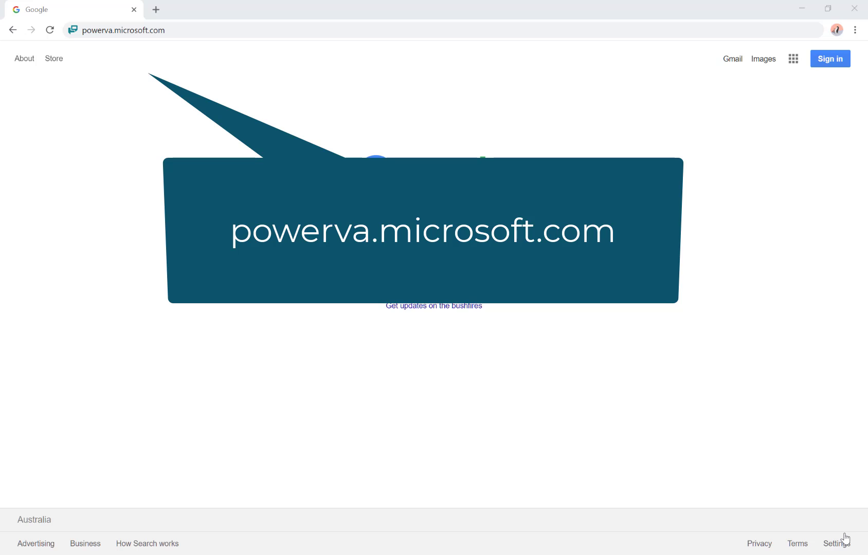
# Start a Power Virtual Agents free trial with the work email, opting in to offers.
pyautogui.press('Return')
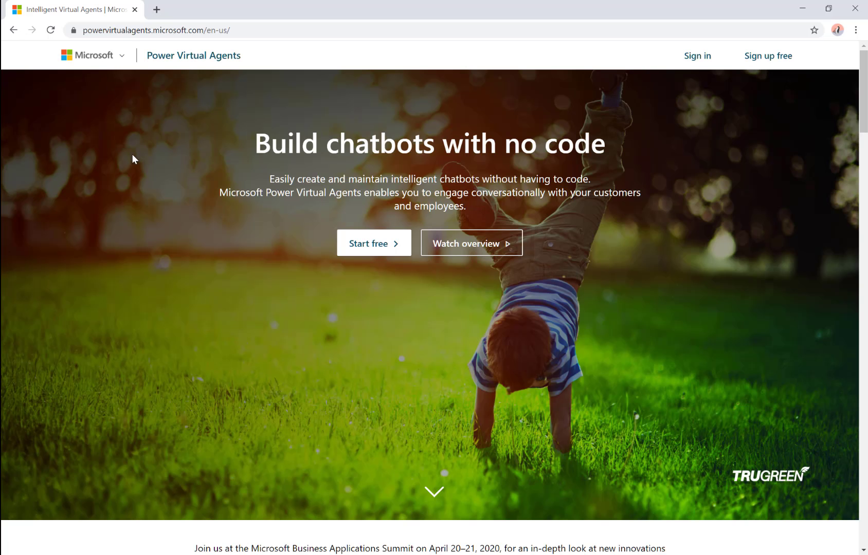
pyautogui.click(375, 246)
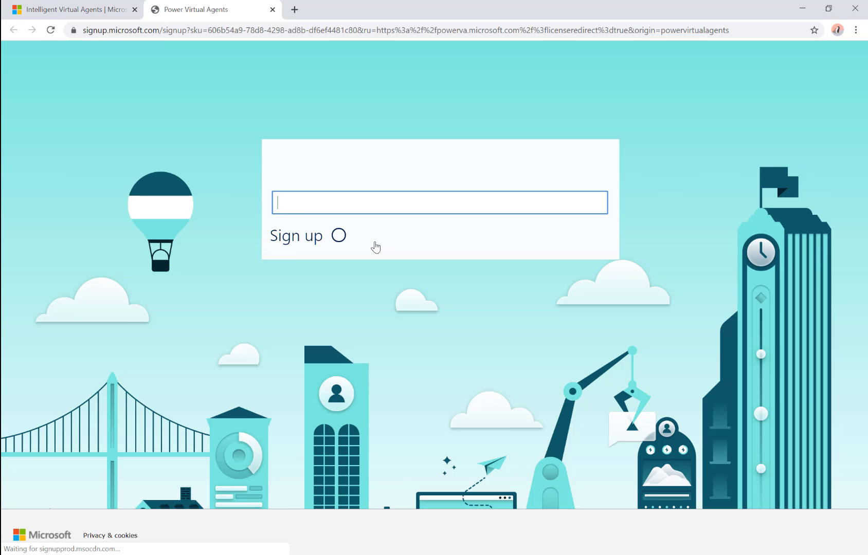
pyautogui.click(339, 236)
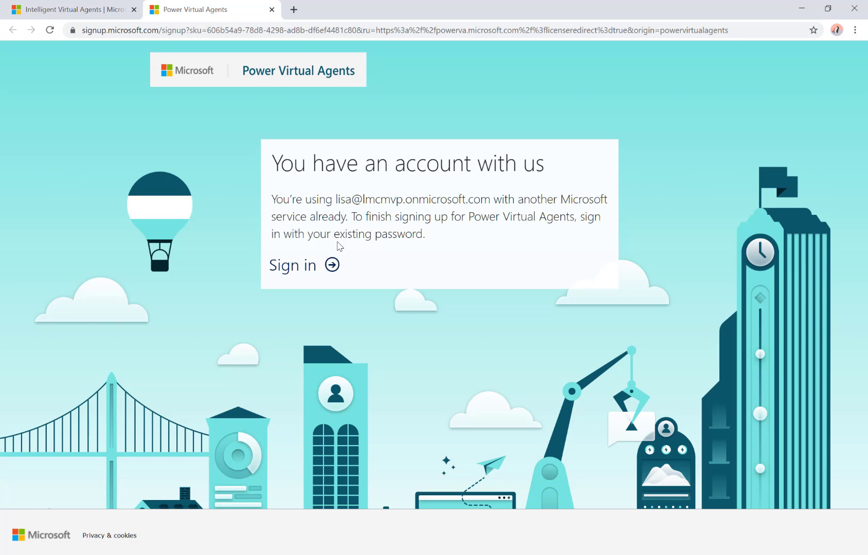
pyautogui.click(331, 265)
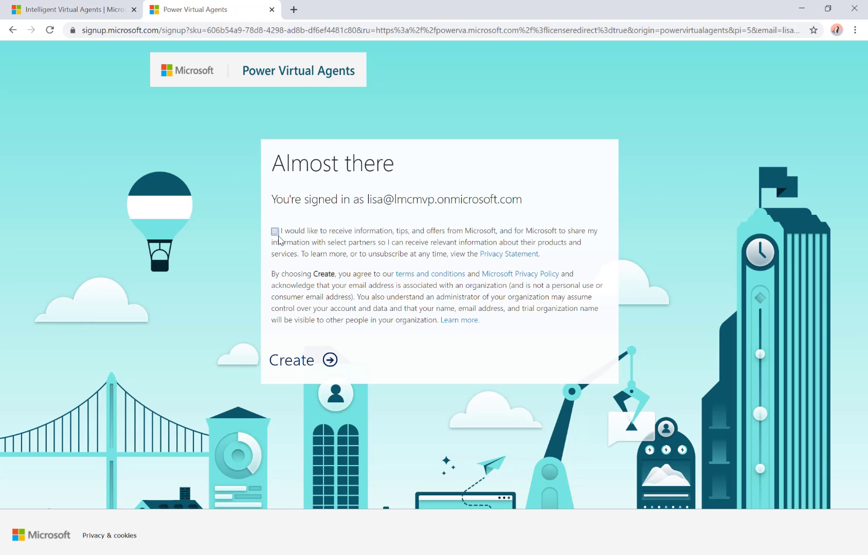
pyautogui.click(275, 233)
pyautogui.click(330, 360)
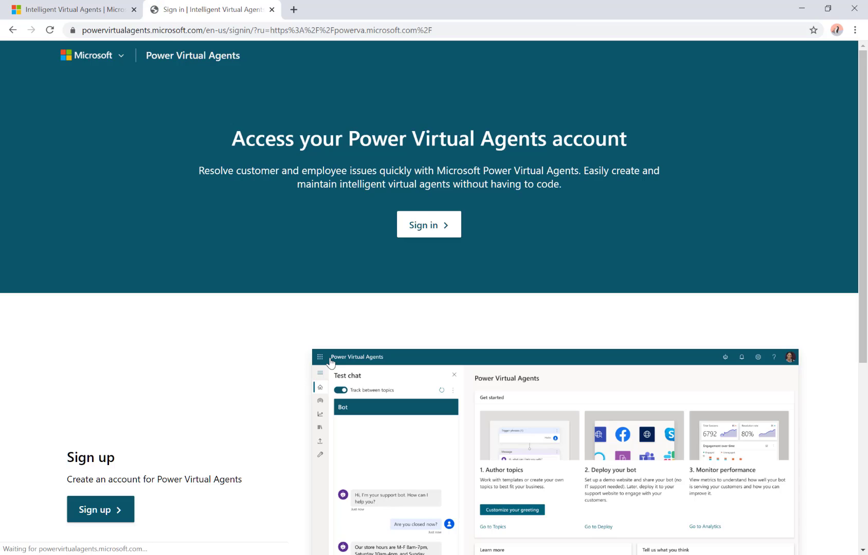
# Sign in and create a new bot named Inky.
pyautogui.click(423, 229)
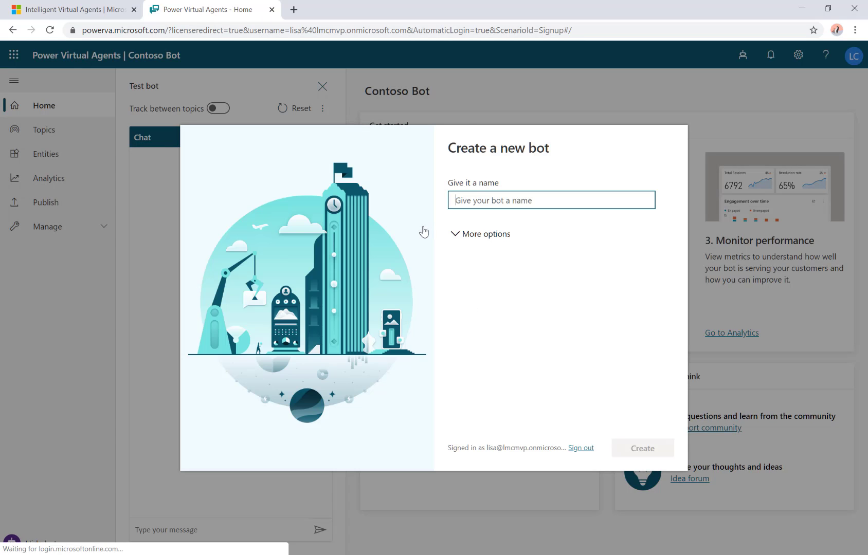
pyautogui.write('Inky')
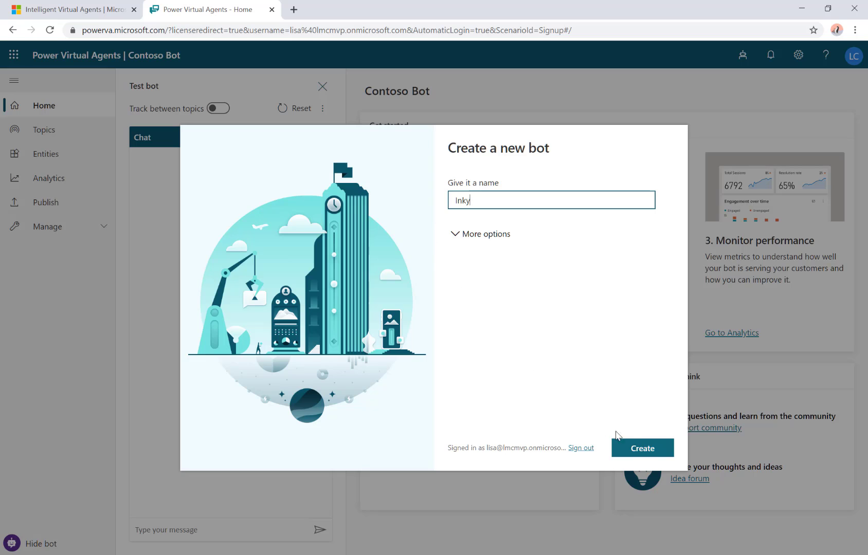
pyautogui.click(643, 448)
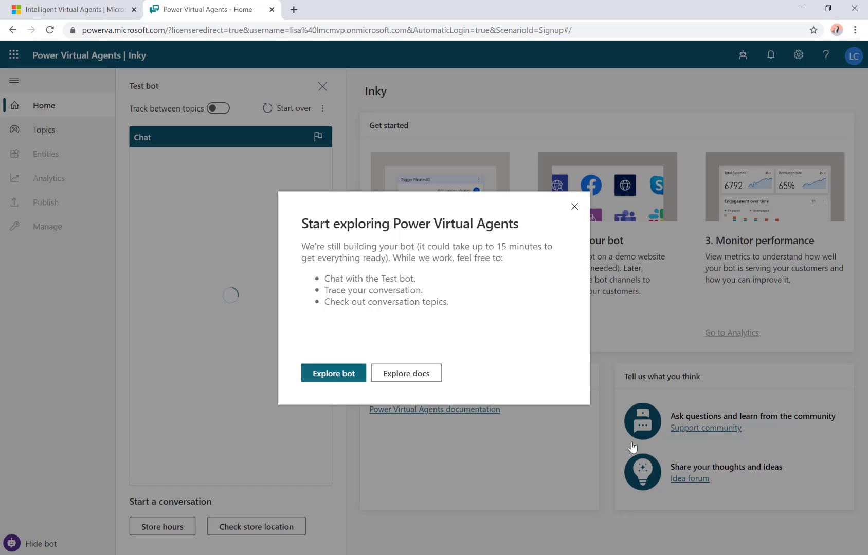
# Dismiss the Start exploring message with Explore bot.
pyautogui.click(334, 374)
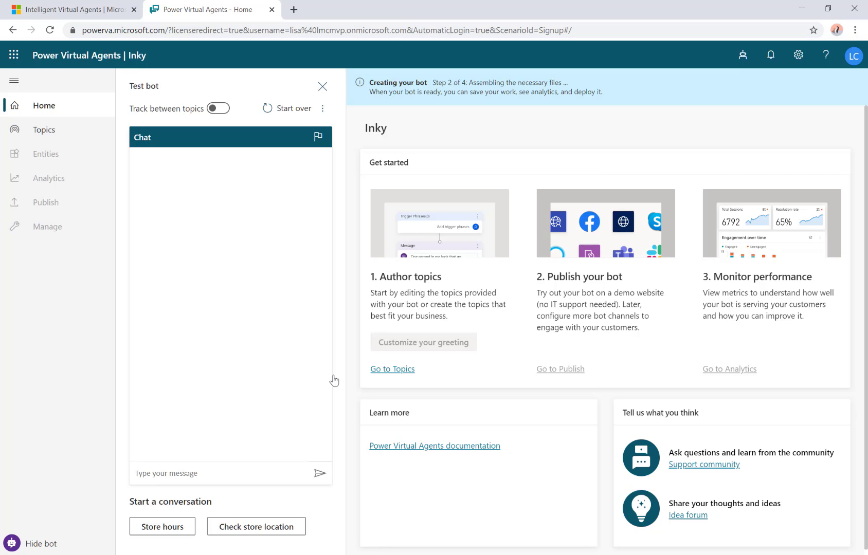
# Enable Track between topics and send 'hello' in the test chat.
pyautogui.click(220, 108)
pyautogui.click(153, 475)
pyautogui.write('hello')
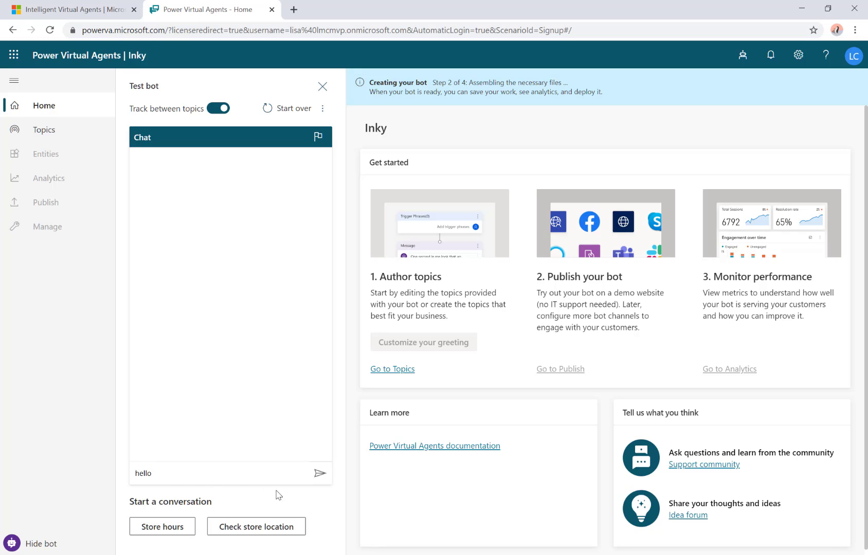
pyautogui.click(319, 473)
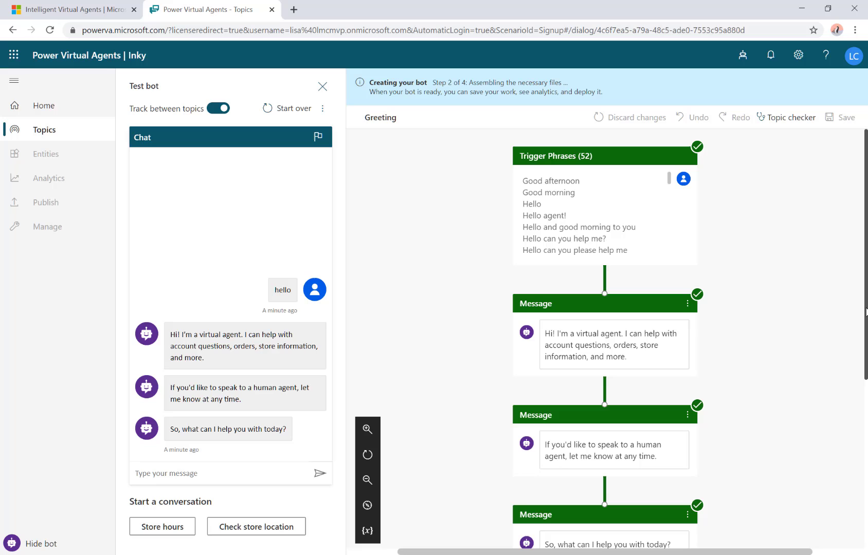
pyautogui.moveTo(867, 311); pyautogui.dragTo(865, 405)
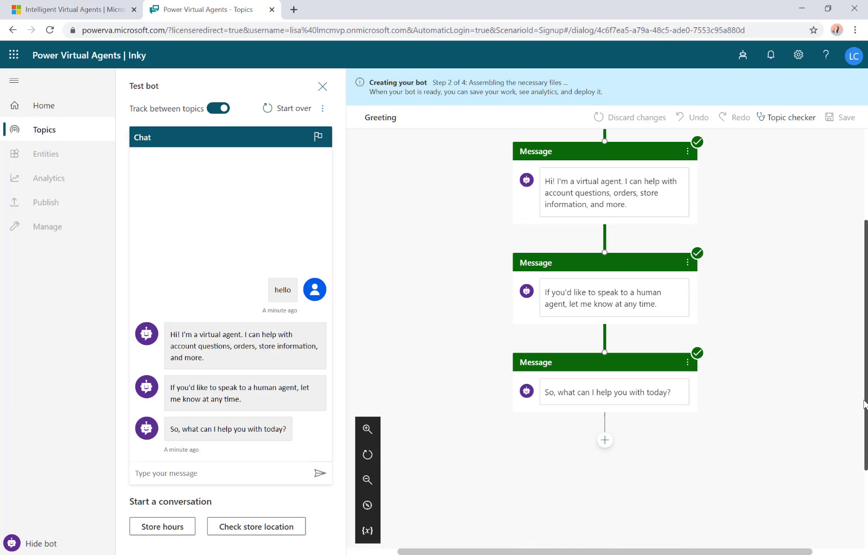
pyautogui.moveTo(865, 405); pyautogui.dragTo(865, 305)
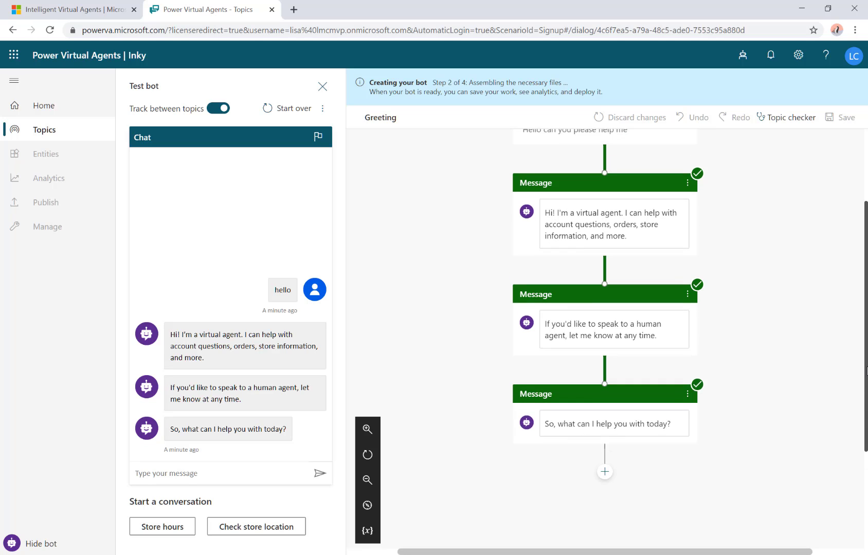